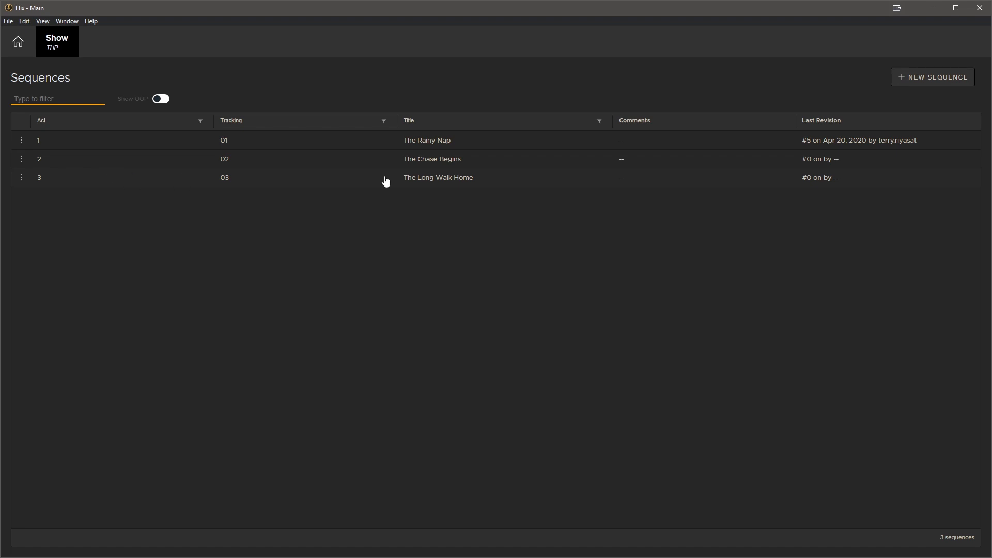
# Step: Open revision 5 of the sequence The Rainy Nap, the one commented "Ready for review!"
pyautogui.click(414, 148)
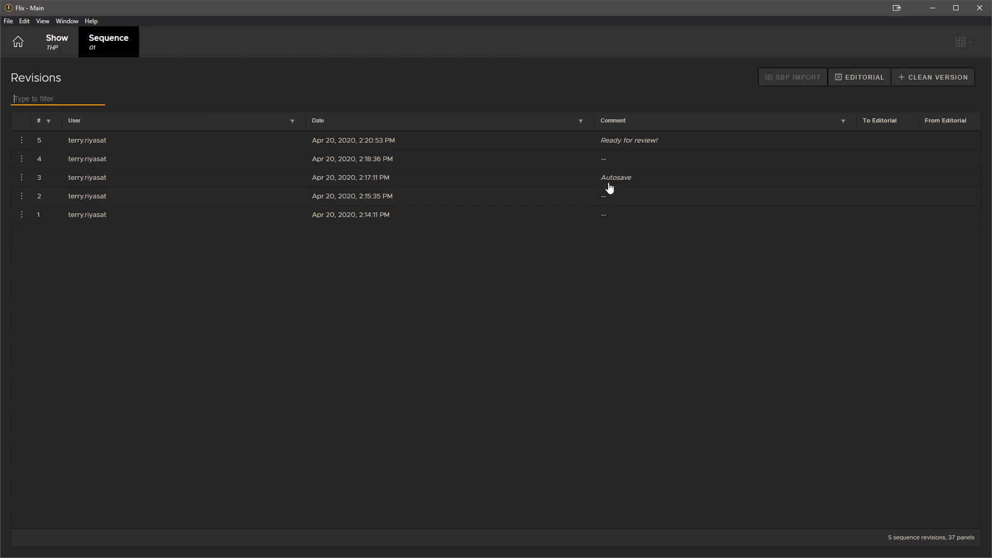
pyautogui.click(617, 141)
pyautogui.doubleClick(618, 143)
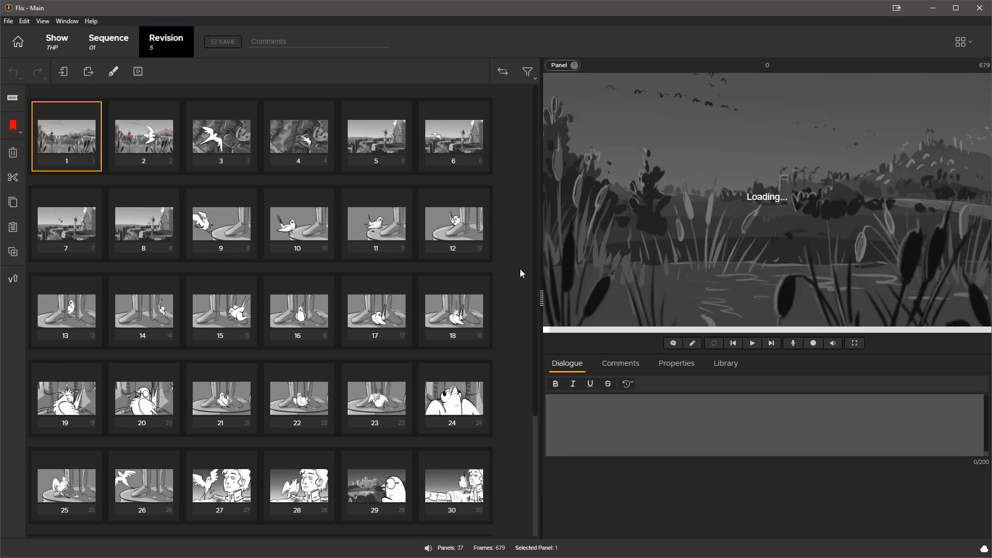
# Step: Play back the storyboard from panel 1 through to the last panel
pyautogui.moveTo(535, 246)
pyautogui.mouseDown()
pyautogui.moveTo(541, 314)
pyautogui.moveTo(539, 227)
pyautogui.mouseUp()
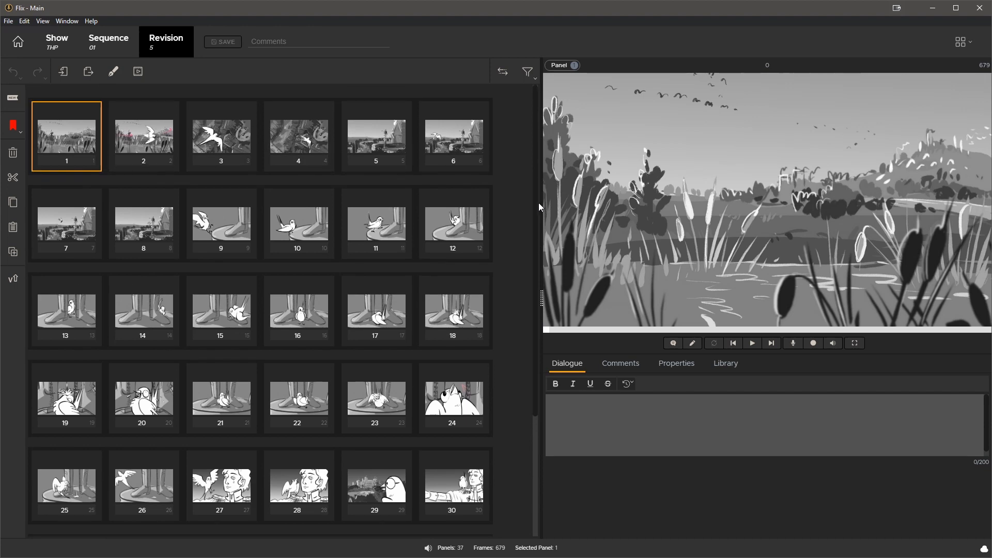
pyautogui.click(750, 342)
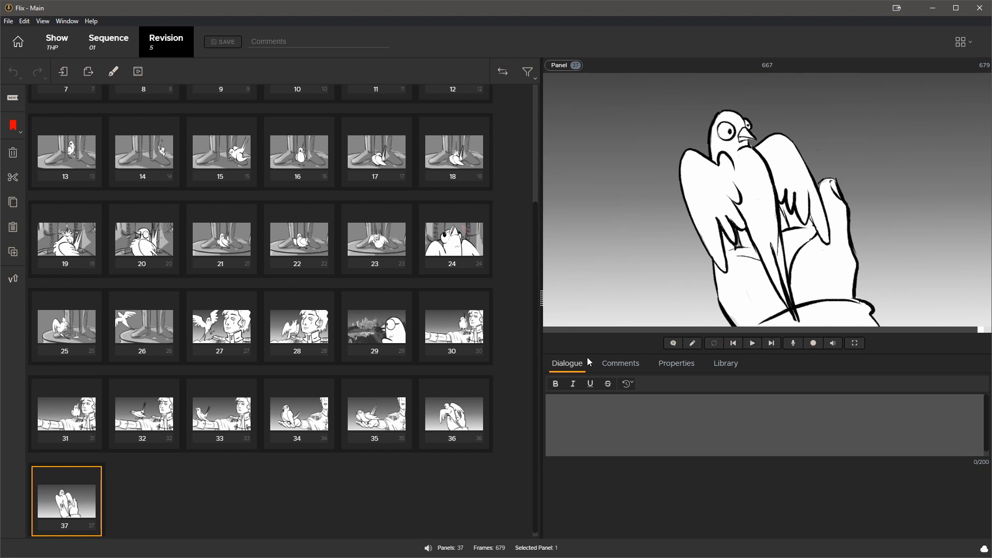
# Step: Add the comment "Fly bird closer to camera" to panel 2
pyautogui.scroll(3, 535, 349)
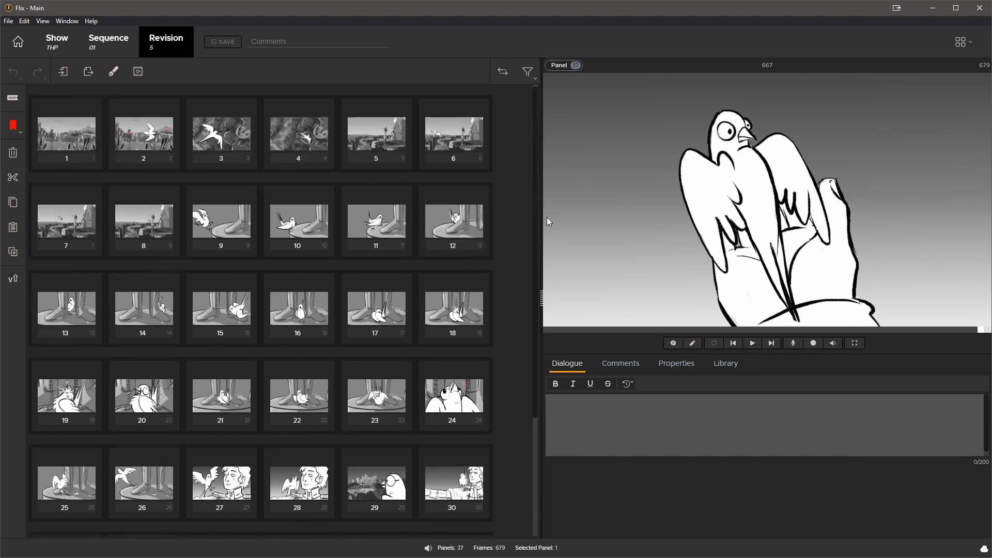
pyautogui.click(64, 154)
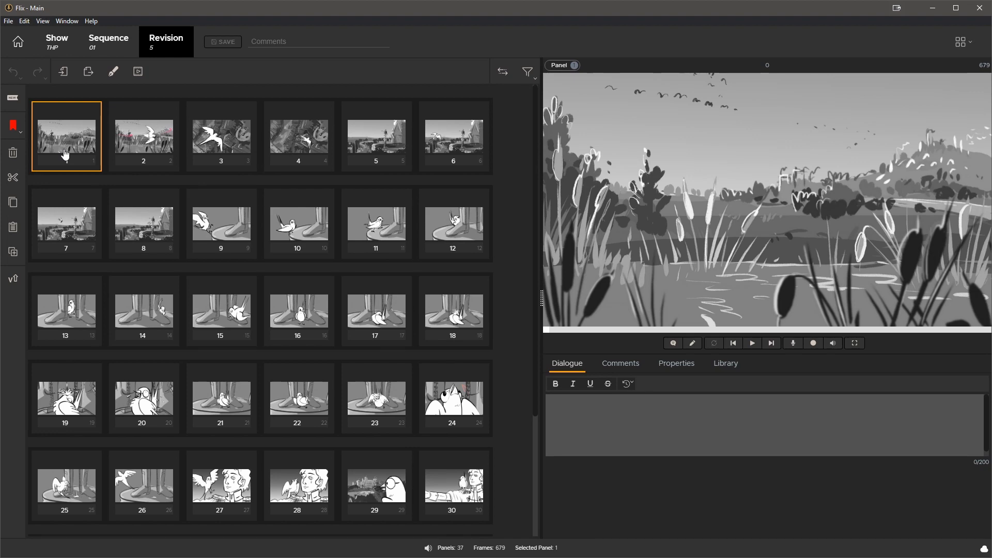
pyautogui.press('Right')
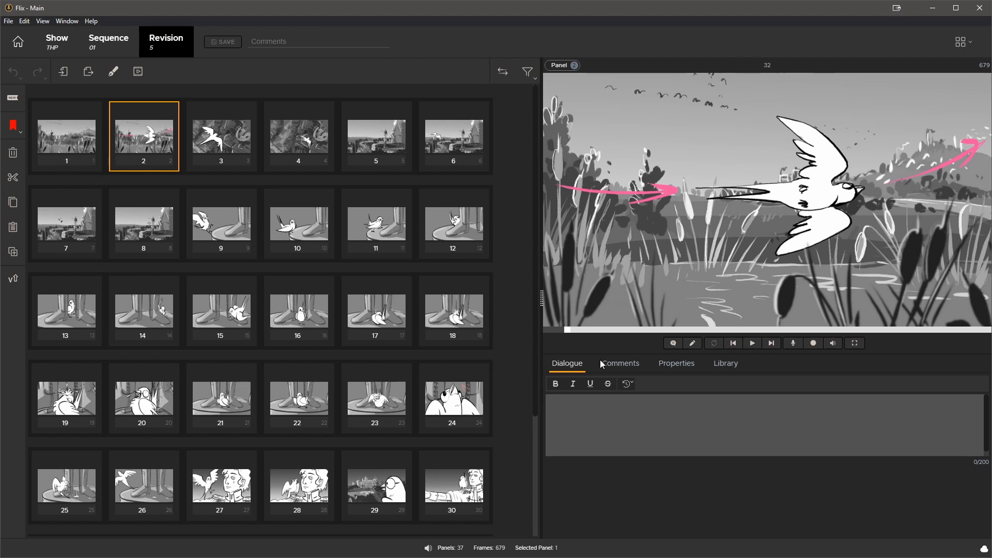
pyautogui.click(618, 365)
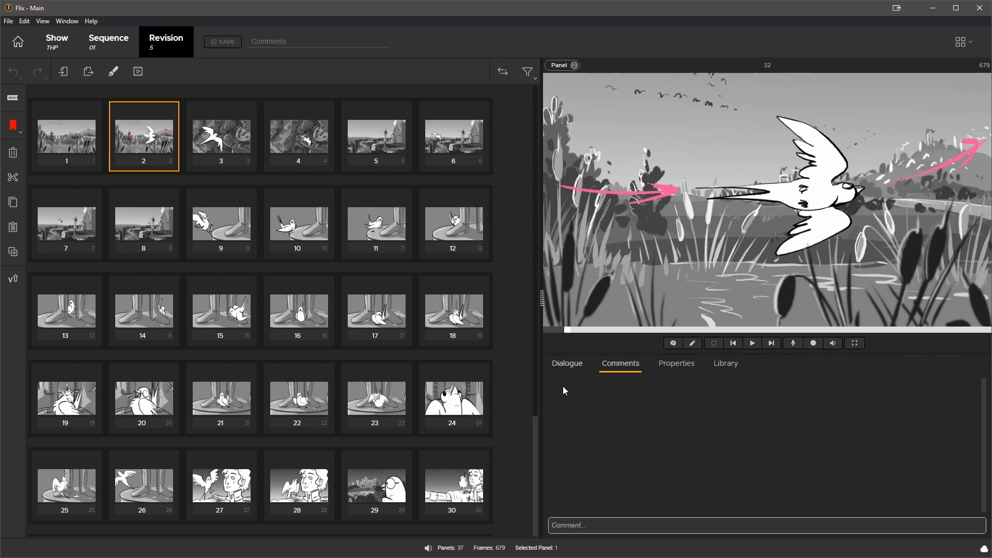
pyautogui.click(600, 523)
pyautogui.write('Fly bird closer to camera')
pyautogui.press('Return')
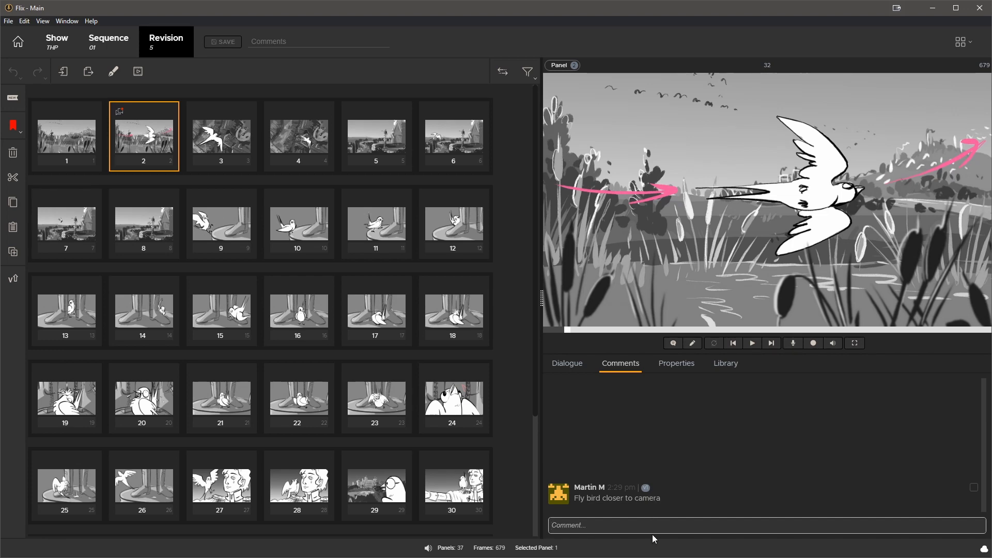
# Step: Flip back and forth between panel 3 and its neighbouring panels to examine the bird's movement
pyautogui.click(225, 131)
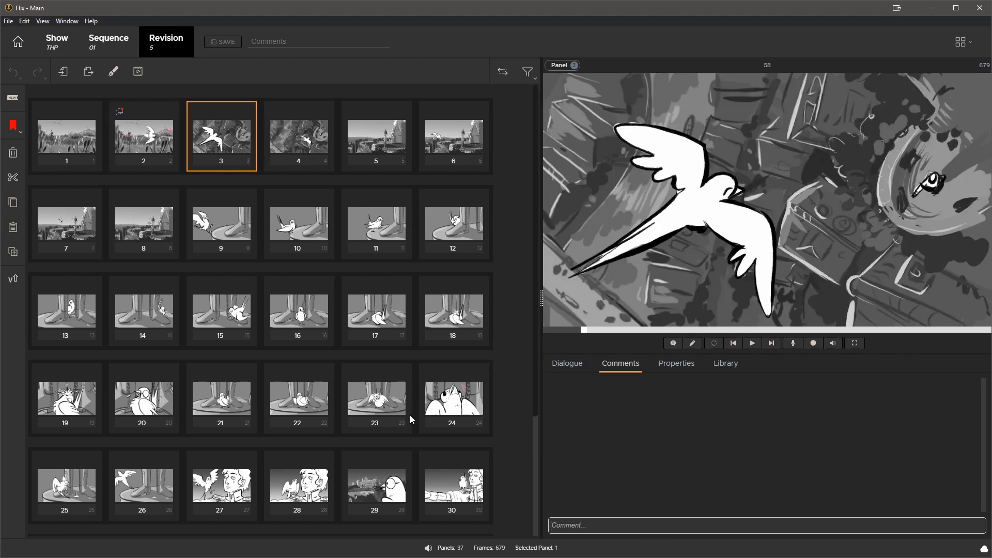
pyautogui.press('Right')
pyautogui.press('Right')
pyautogui.press('Left')
pyautogui.press('Left')
pyautogui.press('Right')
pyautogui.press('Left')
pyautogui.press('Right')
pyautogui.press('Left')
# Step: Annotate panel 3 with a curved red arrow leading from the bird's head towards the fountain
pyautogui.click(692, 344)
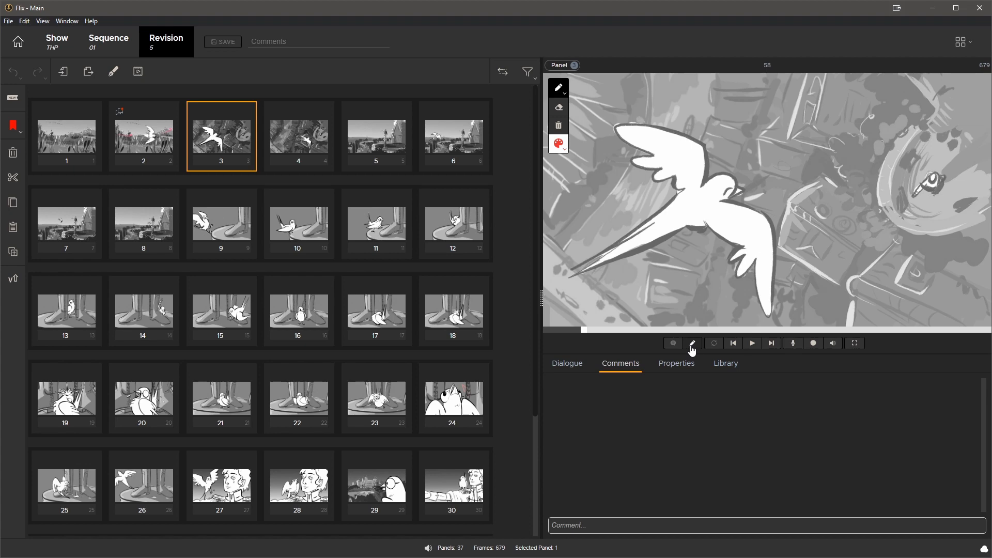
pyautogui.click(564, 95)
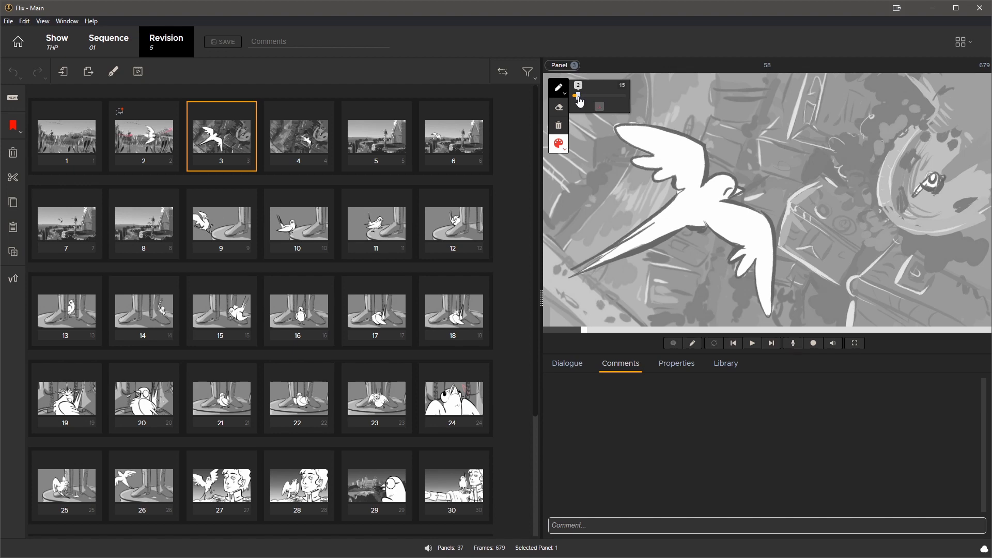
pyautogui.click(562, 144)
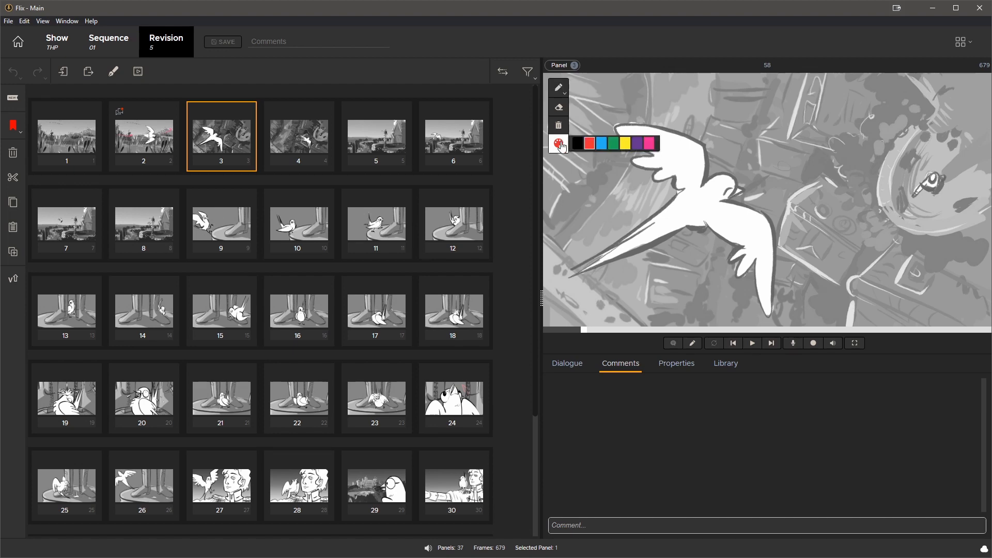
pyautogui.click(577, 143)
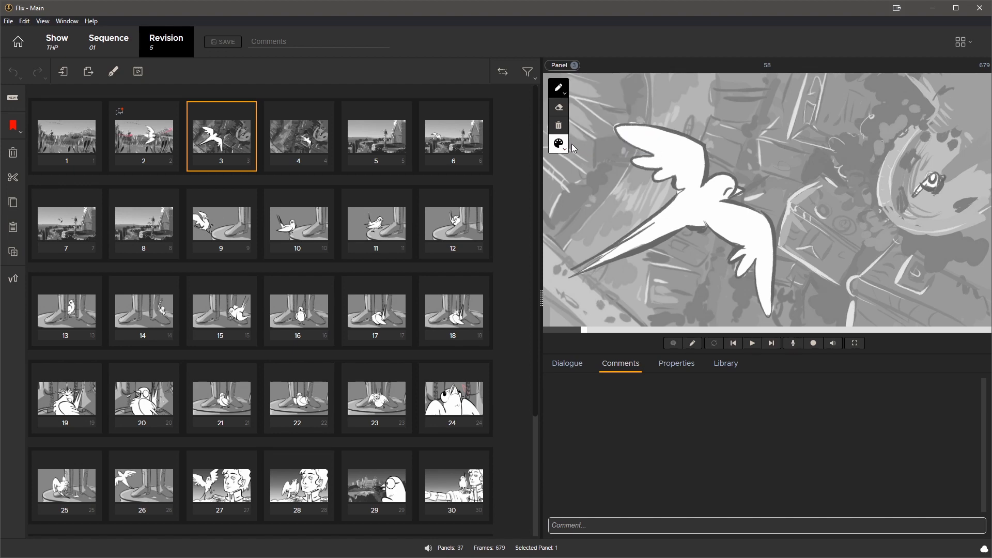
pyautogui.click(560, 144)
pyautogui.click(591, 143)
pyautogui.moveTo(747, 187)
pyautogui.mouseDown()
pyautogui.moveTo(765, 176)
pyautogui.moveTo(817, 190)
pyautogui.mouseUp()
pyautogui.moveTo(813, 177)
pyautogui.mouseDown()
pyautogui.moveTo(826, 185)
pyautogui.moveTo(814, 198)
pyautogui.mouseUp()
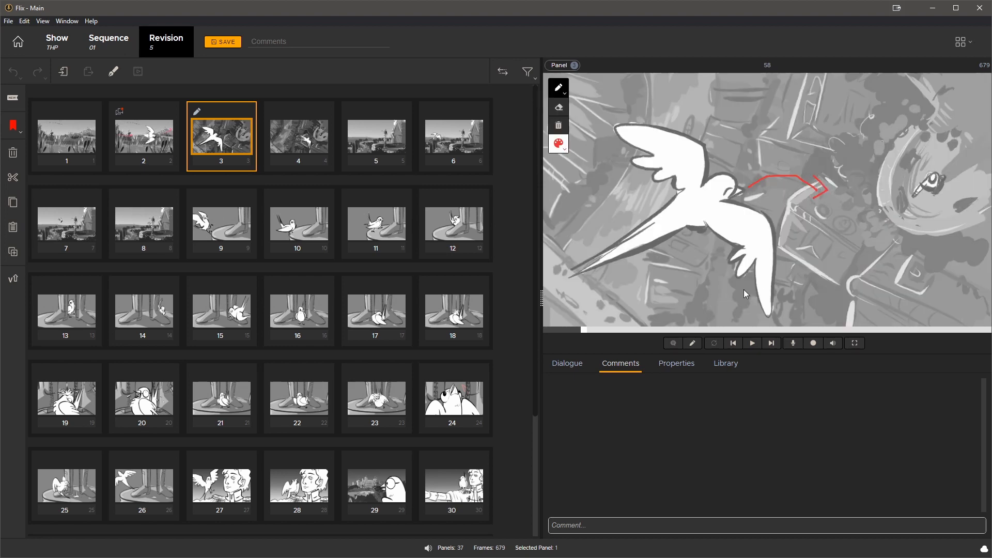
# Step: Add the comment "add in-between" to panel 3
pyautogui.click(627, 524)
pyautogui.write('add in-between')
pyautogui.press('Return')
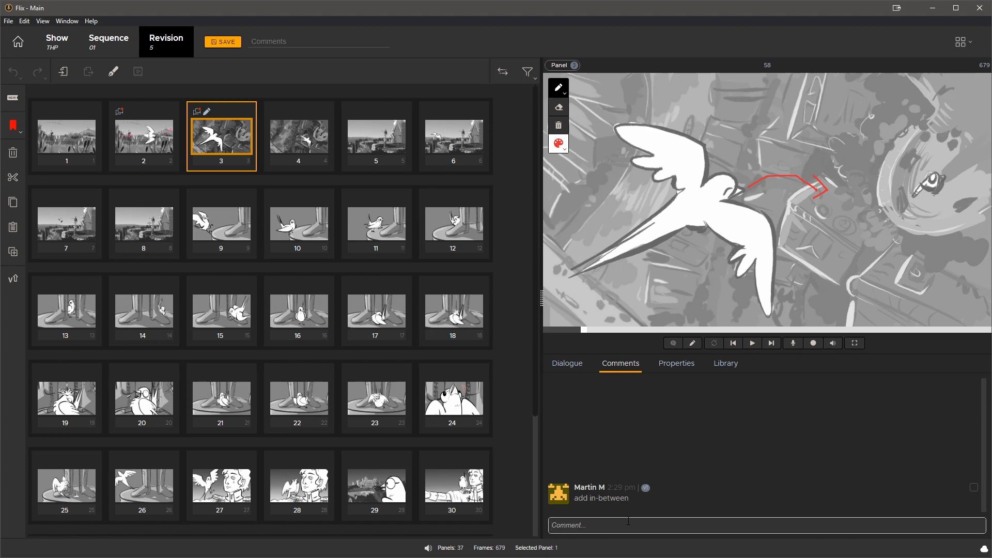
# Step: Close the annotation tools and add the comment "increase size of statue" to panels 5 to 8 together
pyautogui.click(388, 149)
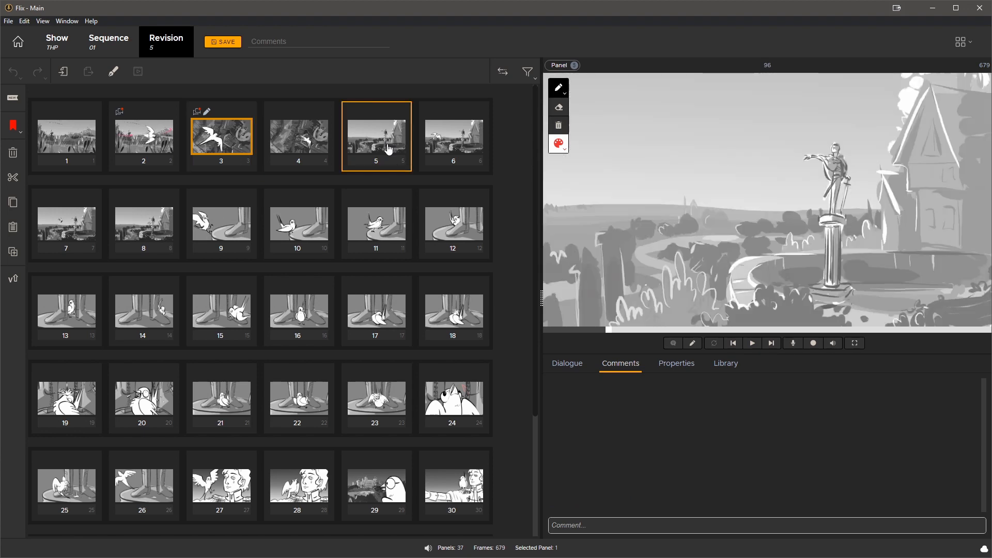
pyautogui.click(694, 344)
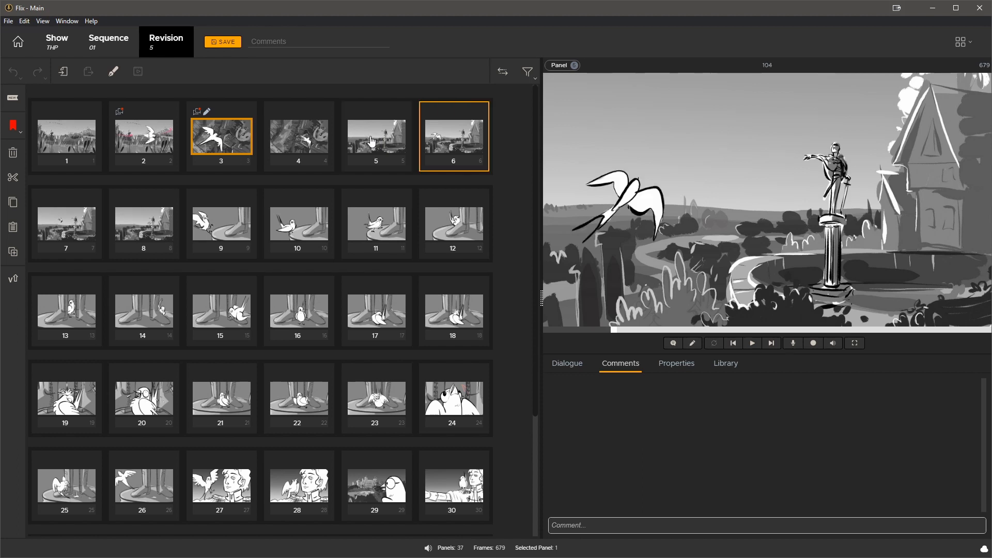
pyautogui.press('Left')
pyautogui.press('Left')
pyautogui.press('Left')
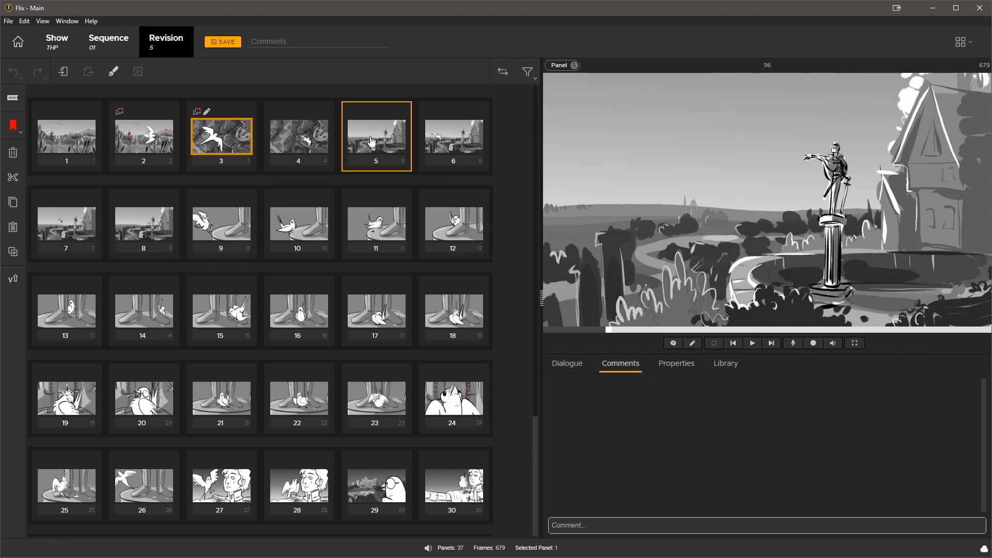
pyautogui.keyDown('shift'); pyautogui.click(153, 231); pyautogui.keyUp('shift')
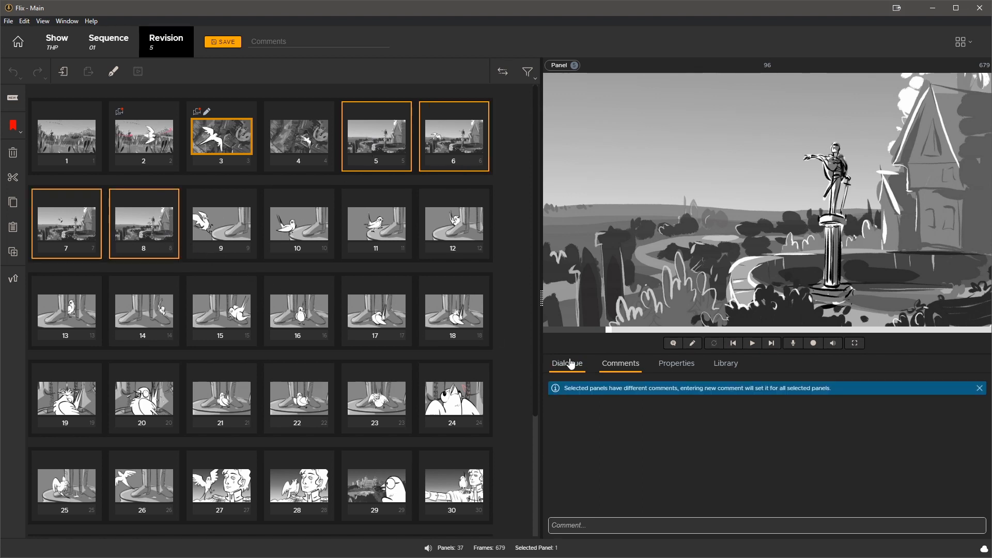
pyautogui.click(597, 525)
pyautogui.write('increase size of statue')
pyautogui.press('Return')
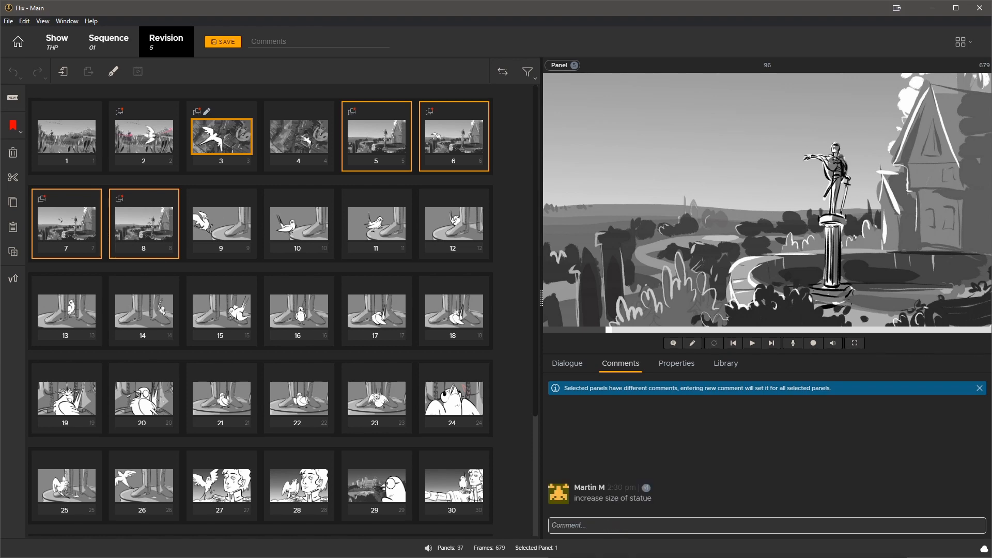
# Step: Annotate panel 29 with four red arrows pointing inward from the corners of the image
pyautogui.scroll(-3, 491, 361)
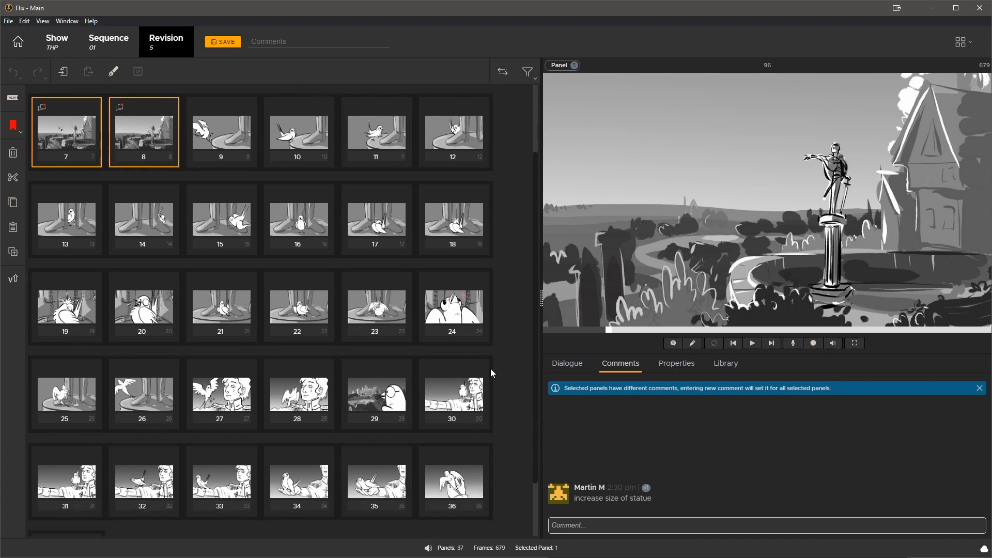
pyautogui.click(396, 392)
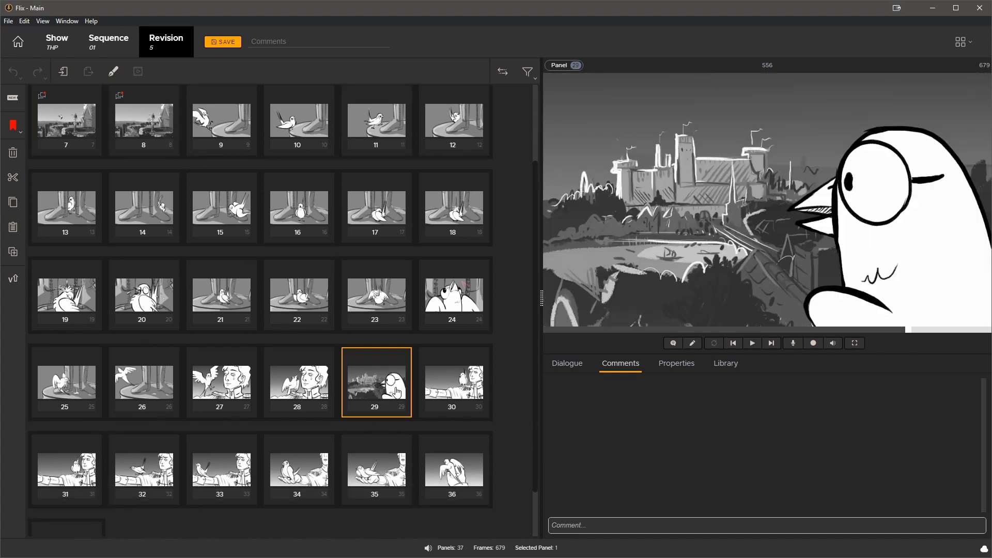
pyautogui.click(693, 343)
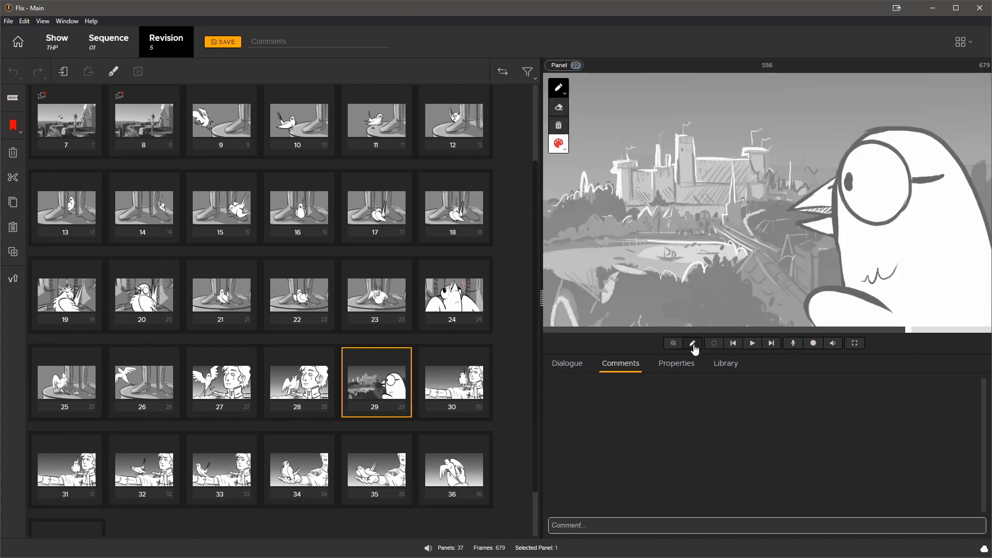
pyautogui.moveTo(977, 85)
pyautogui.mouseDown()
pyautogui.moveTo(929, 116)
pyautogui.moveTo(954, 118)
pyautogui.mouseUp()
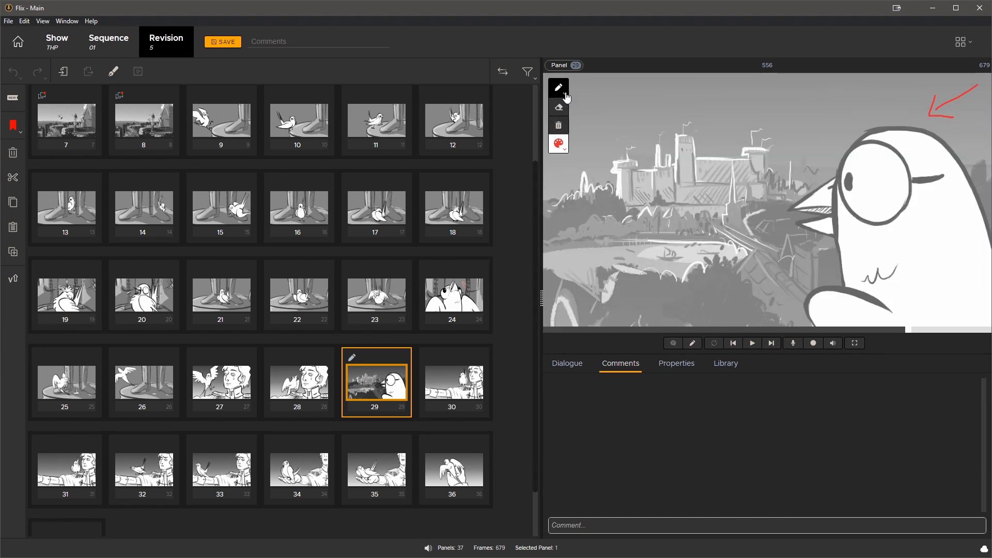
pyautogui.moveTo(575, 86)
pyautogui.mouseDown()
pyautogui.moveTo(608, 107)
pyautogui.moveTo(593, 111)
pyautogui.mouseUp()
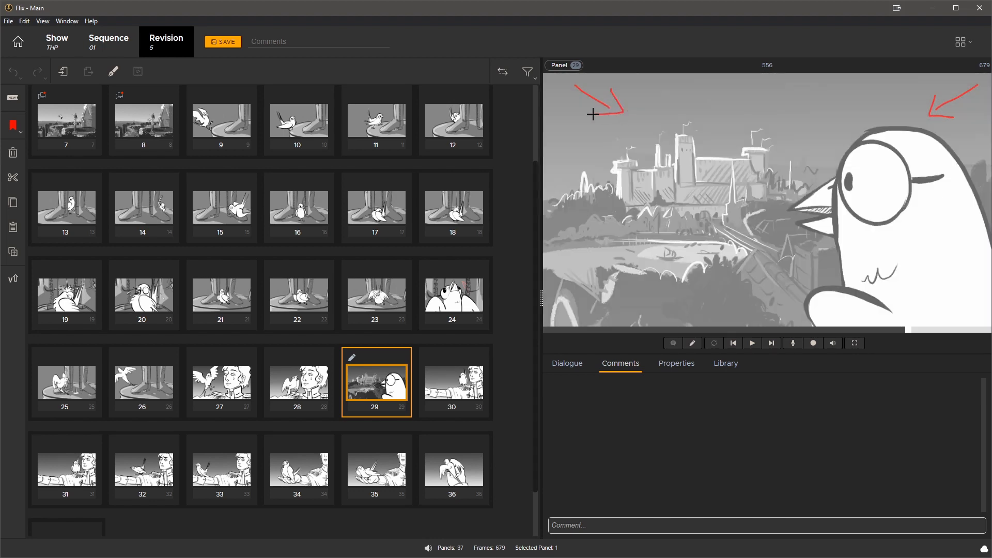
pyautogui.moveTo(569, 305)
pyautogui.mouseDown()
pyautogui.moveTo(614, 264)
pyautogui.moveTo(617, 281)
pyautogui.mouseUp()
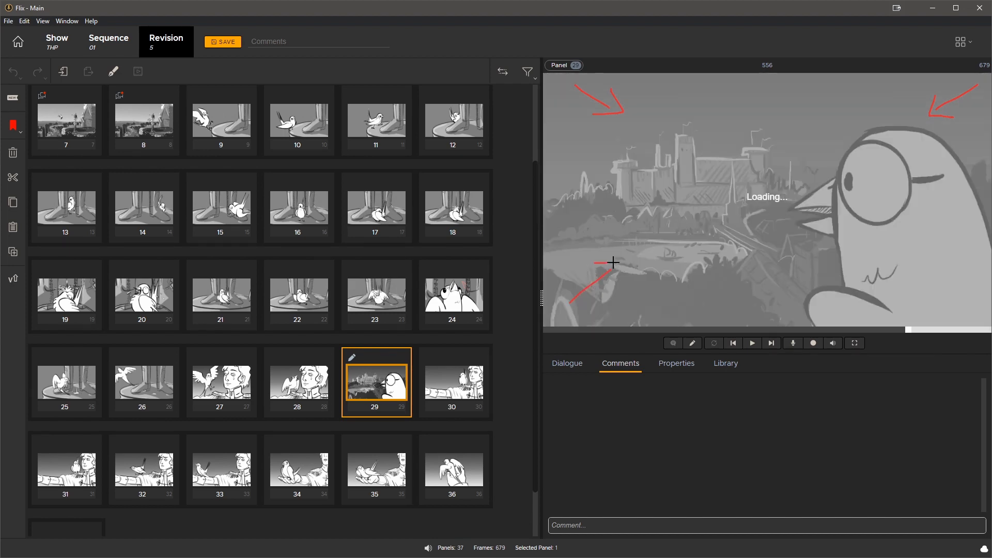
pyautogui.moveTo(976, 290)
pyautogui.mouseDown()
pyautogui.moveTo(917, 261)
pyautogui.moveTo(927, 268)
pyautogui.mouseUp()
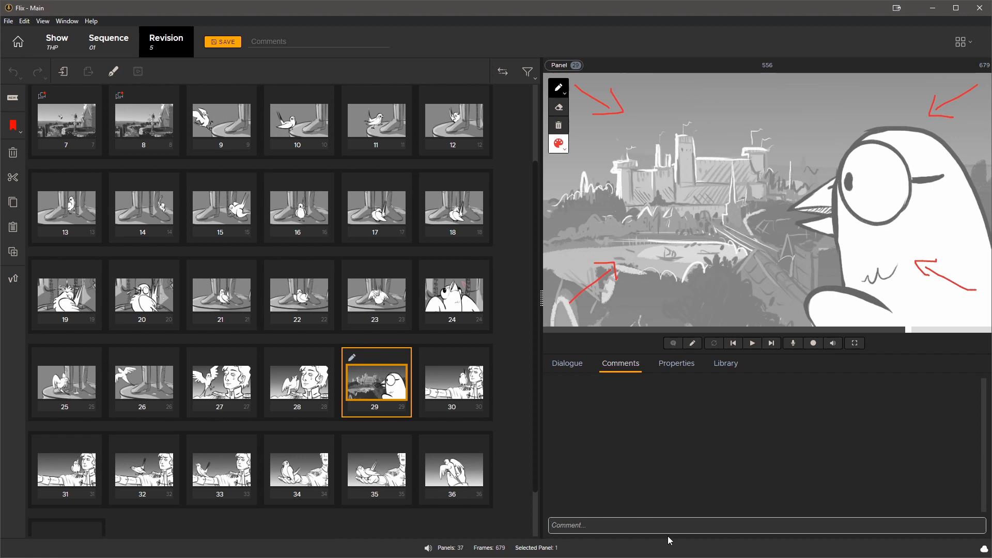
# Step: Add the comment "push into frame" to panel 29 and close the annotation tools
pyautogui.write('push into frame')
pyautogui.press('Return')
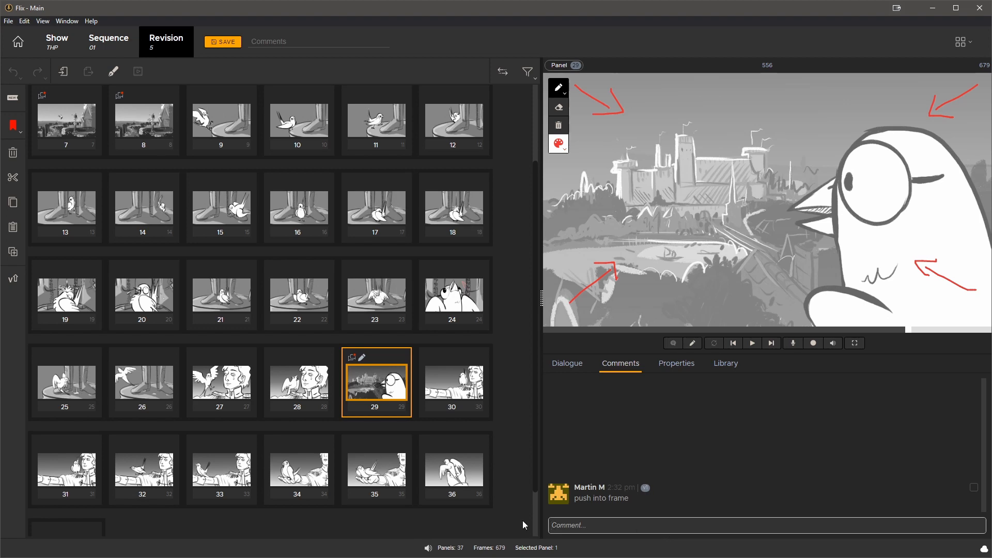
pyautogui.scroll(2, 536, 452)
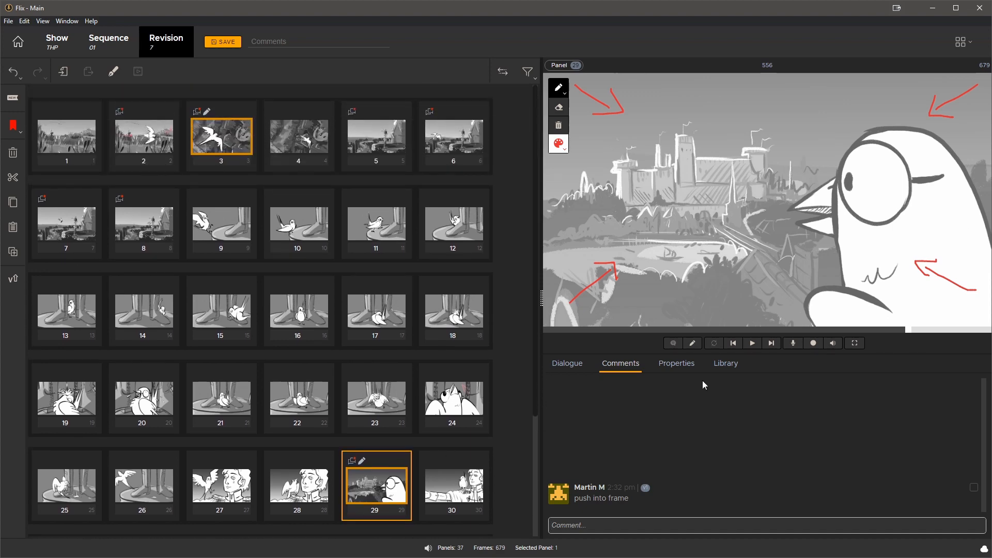
pyautogui.click(692, 343)
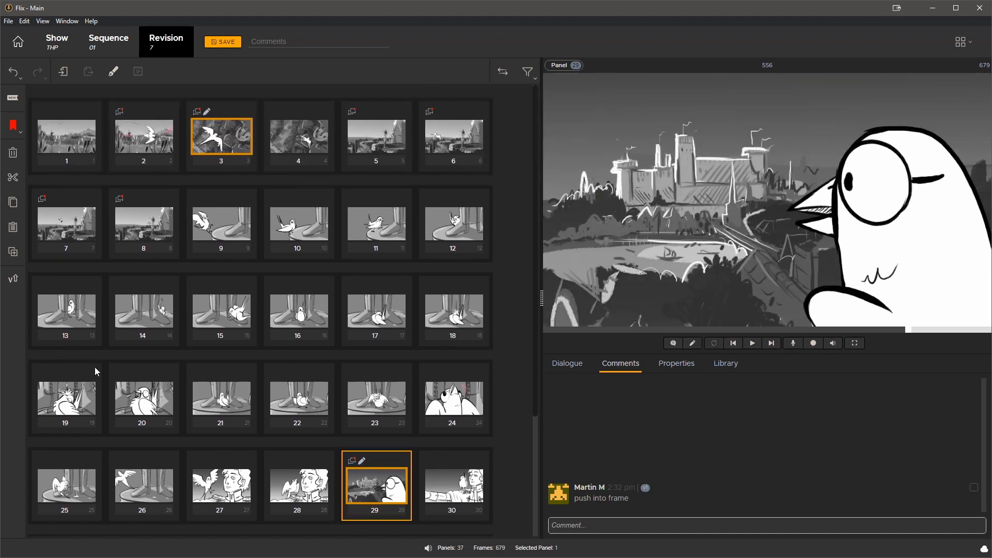
# Step: Flag panels 21 to 23 together with the orange bookmark highlight
pyautogui.click(18, 139)
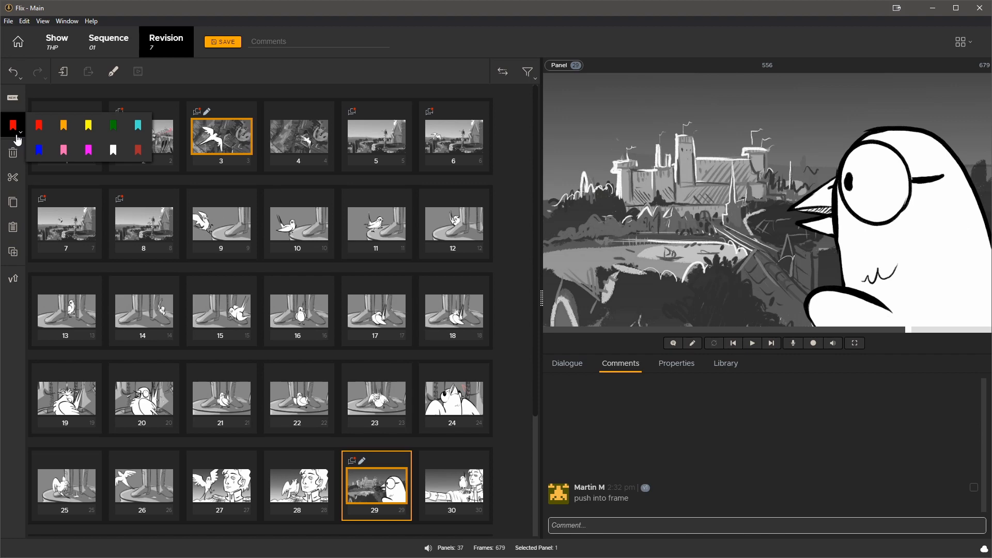
pyautogui.click(17, 343)
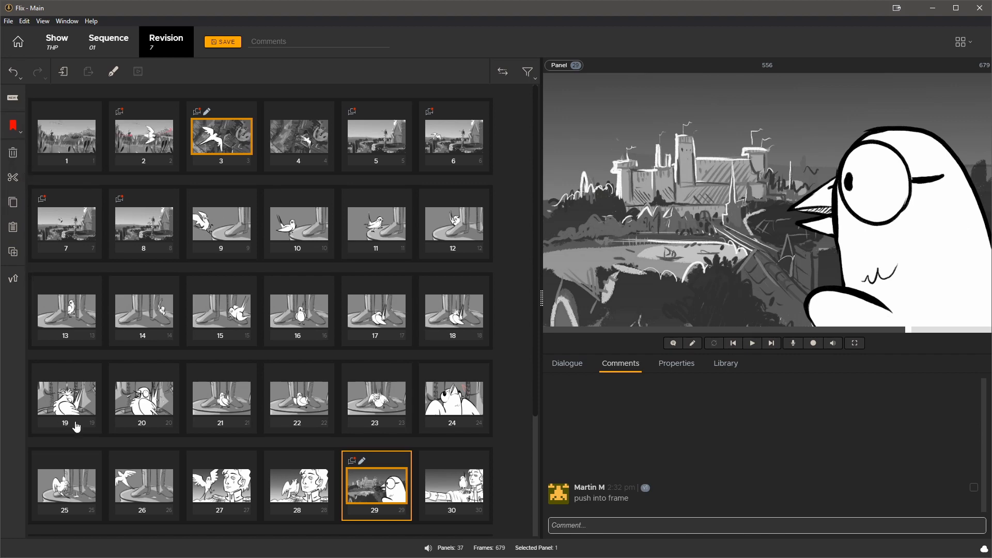
pyautogui.click(222, 407)
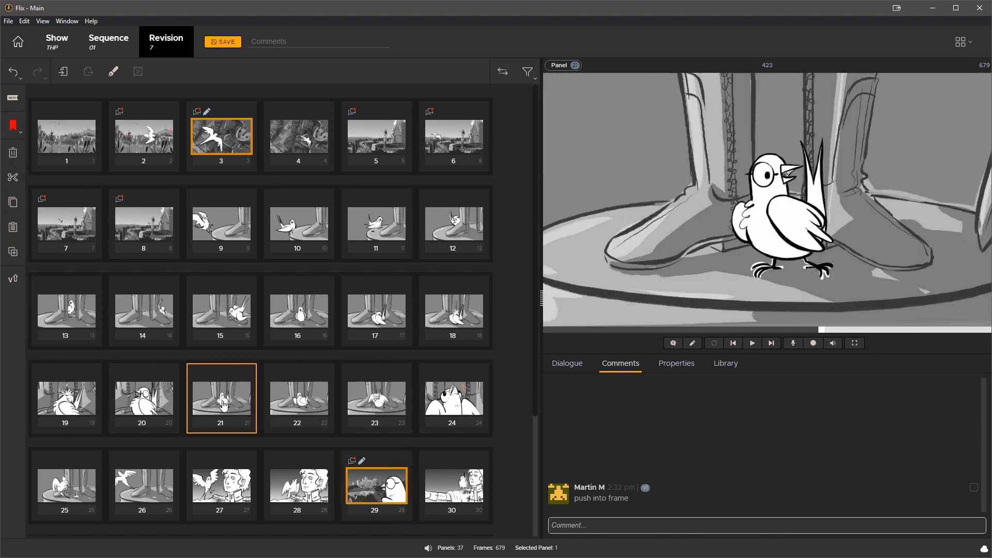
pyautogui.keyDown('shift'); pyautogui.click(375, 399); pyautogui.keyUp('shift')
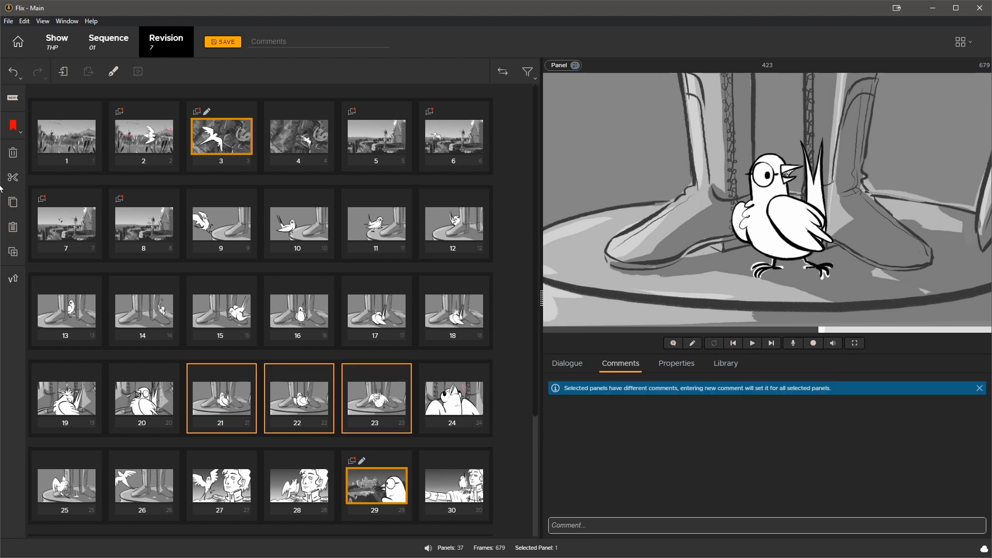
pyautogui.click(20, 131)
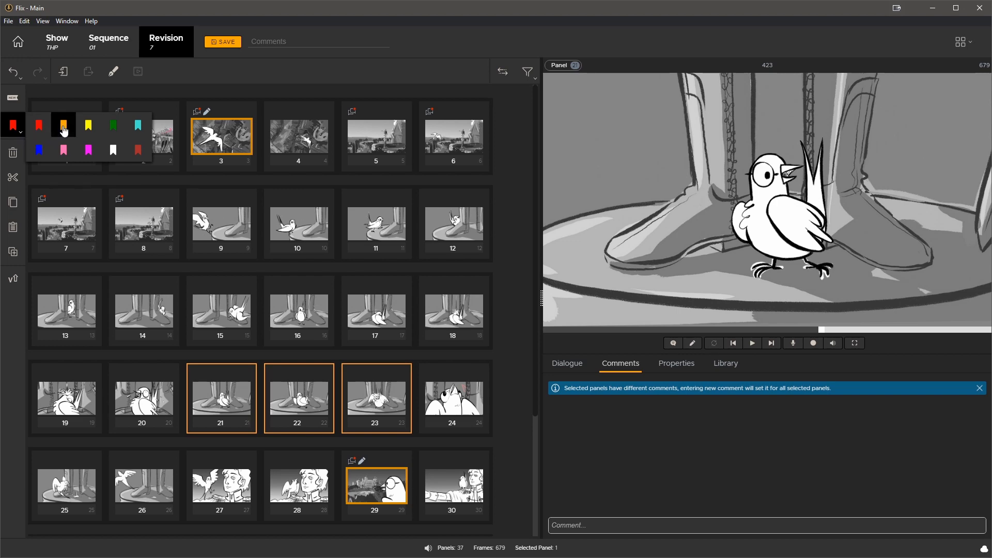
pyautogui.click(64, 130)
pyautogui.click(486, 411)
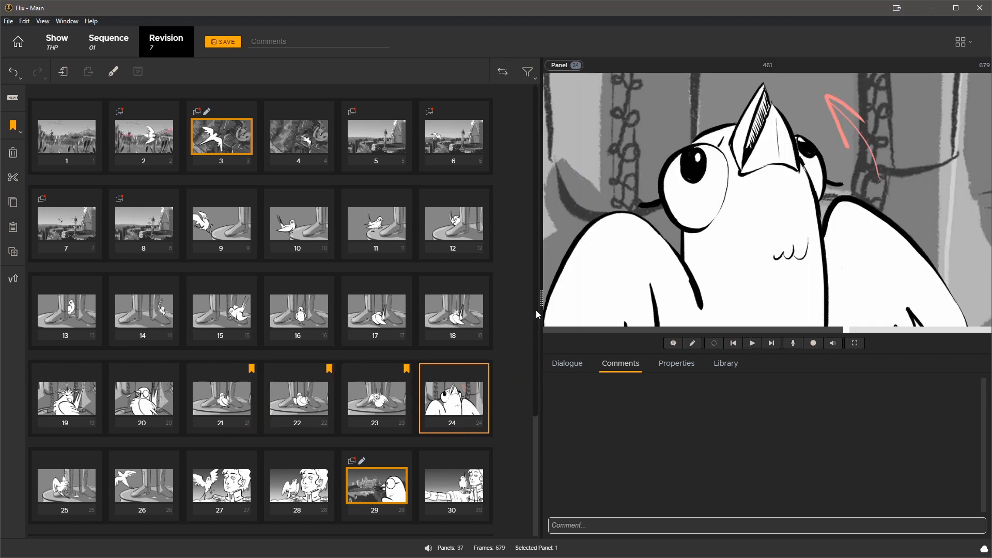
# Step: Flag panel 33 with the red bookmark highlight
pyautogui.moveTo(535, 310); pyautogui.dragTo(545, 410)
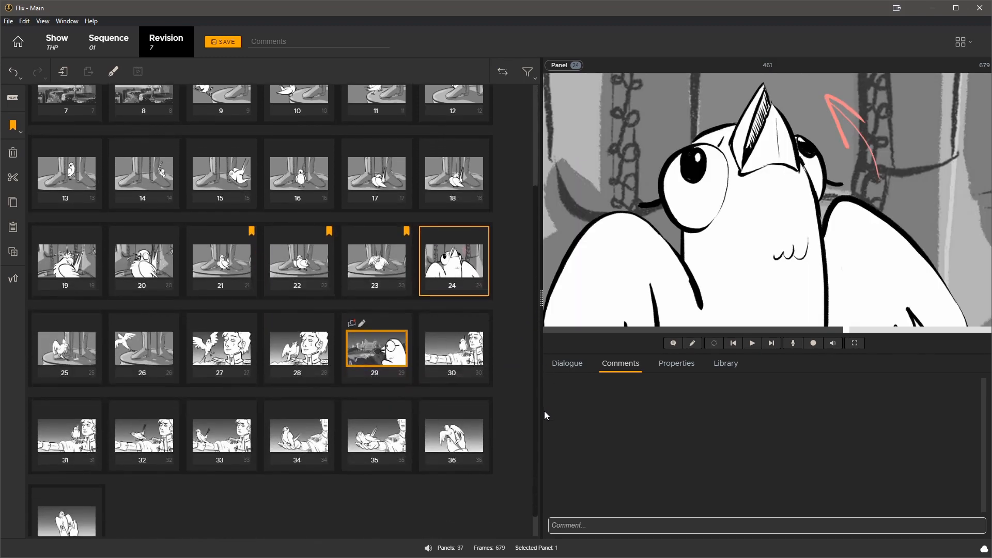
pyautogui.click(220, 440)
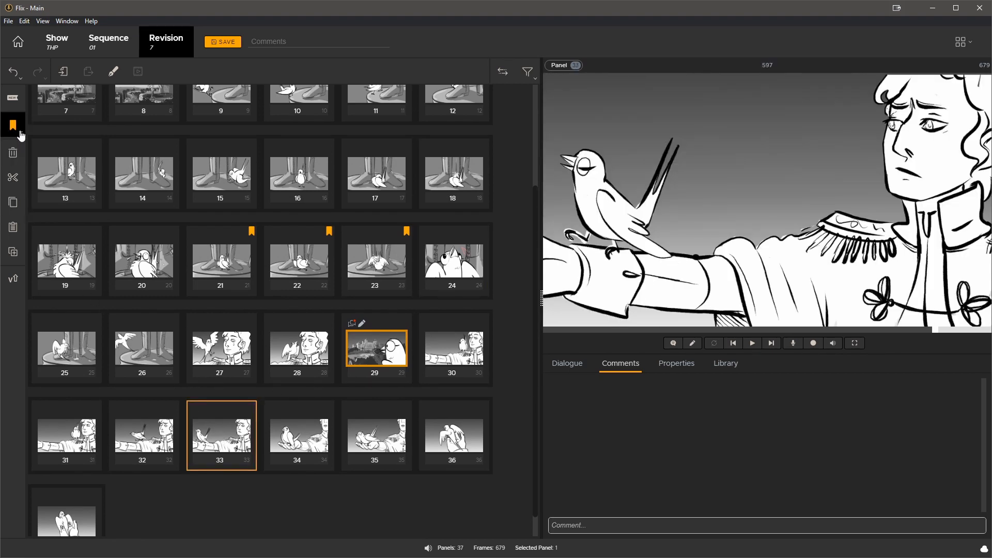
pyautogui.moveTo(21, 135)
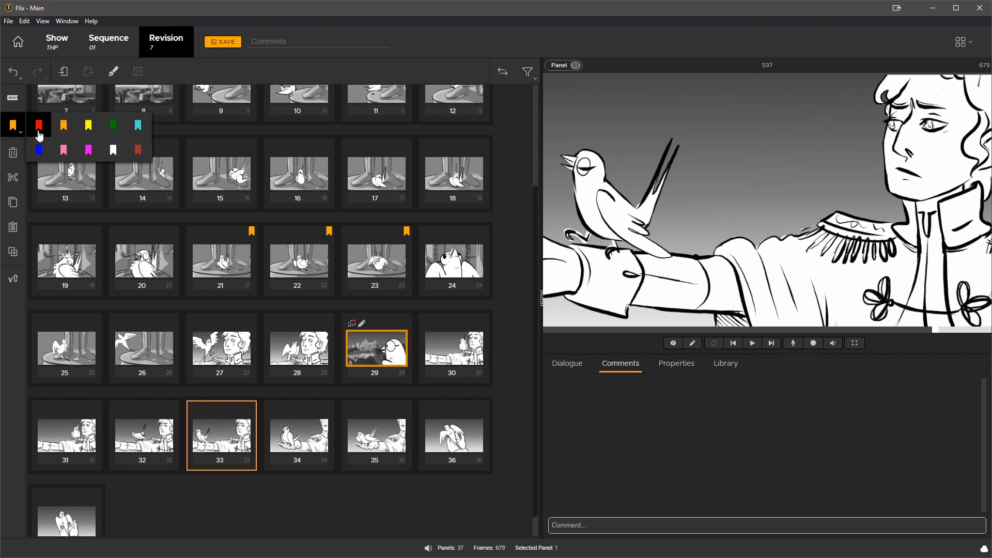
pyautogui.click(39, 133)
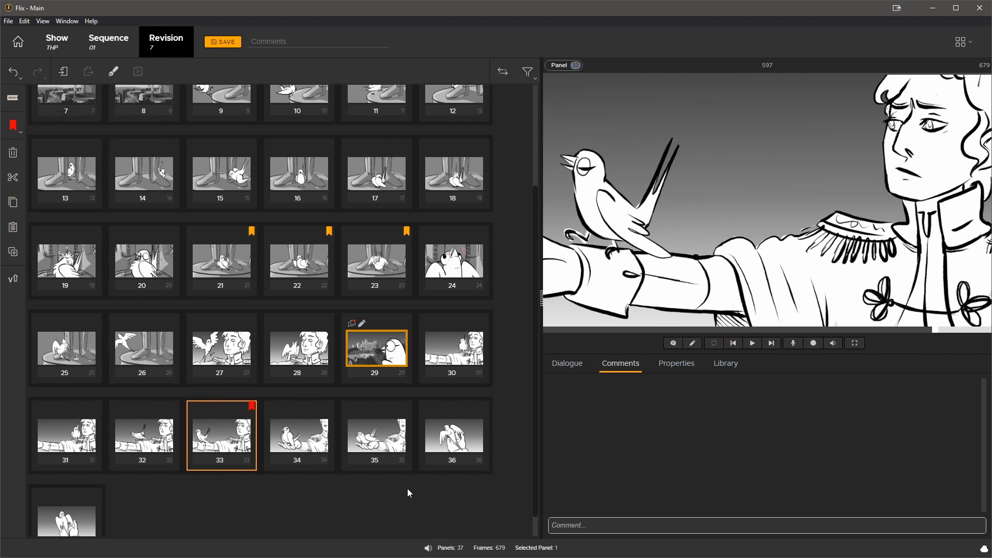
# Step: Enter the revision comment "Reviewed by" followed by the reviewer's first name and save the revision
pyautogui.scroll(3, 536, 512)
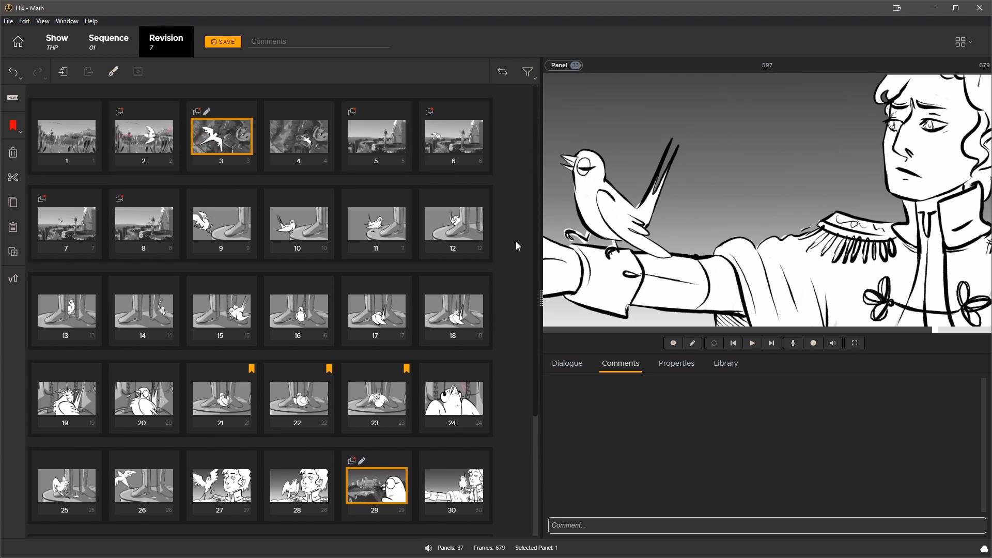
pyautogui.click(289, 41)
pyautogui.write('Reviewed by Mar')
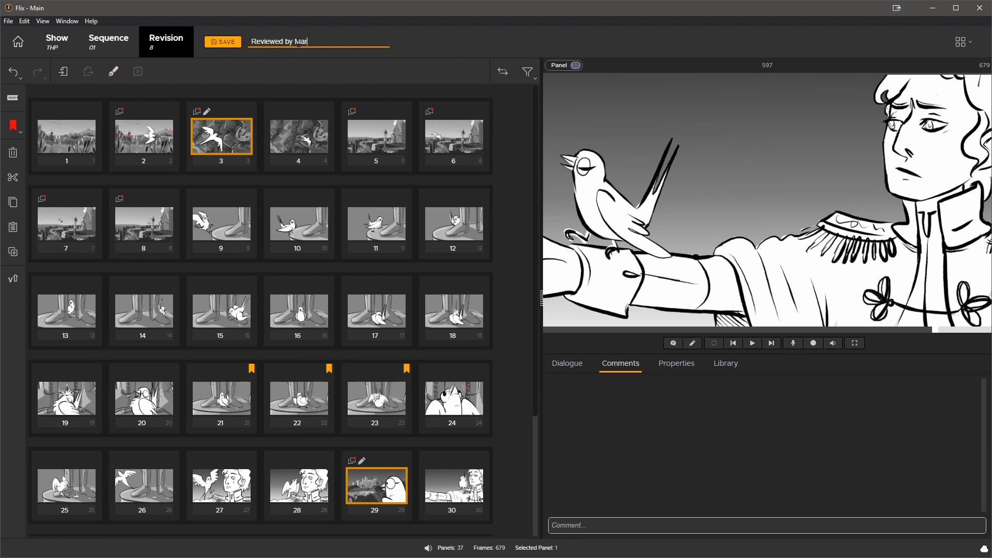
pyautogui.write('tin')
pyautogui.click(223, 42)
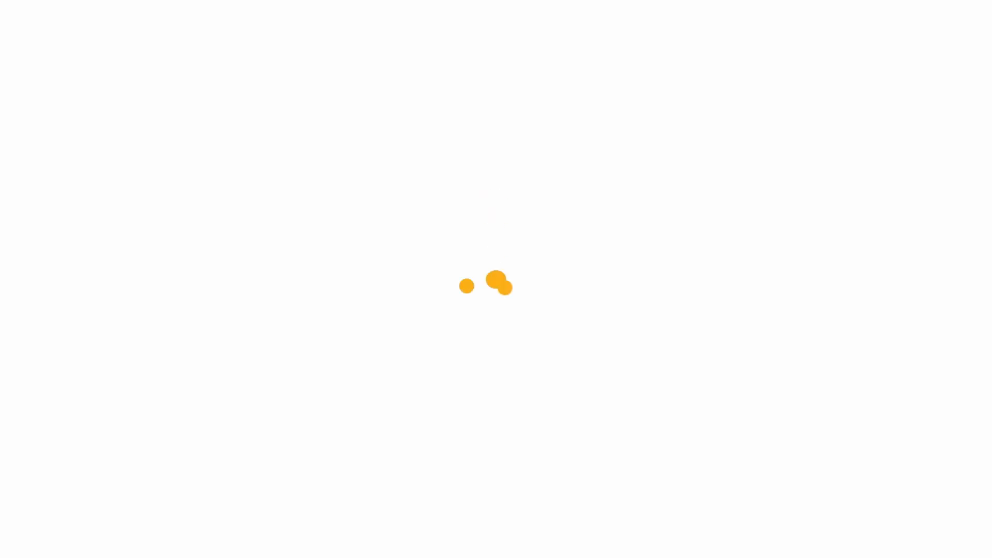